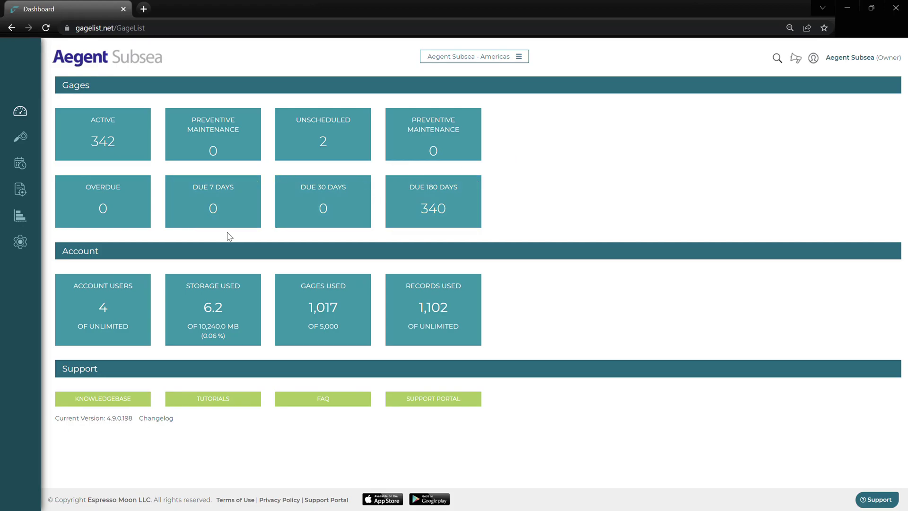
Step: Open the Settings flyout from the dashboard's left sidebar gear icon
click(20, 242)
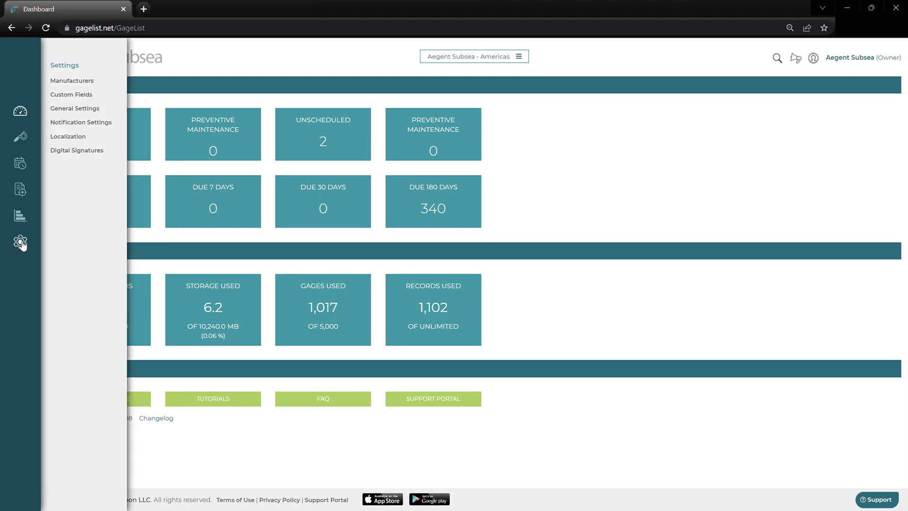
Step: In Manufacturers, tick A.G. DAVIS/AA GAGE and ACCURATE TECHNOLOGY INC., preview the Add form, then reopen Settings
click(82, 85)
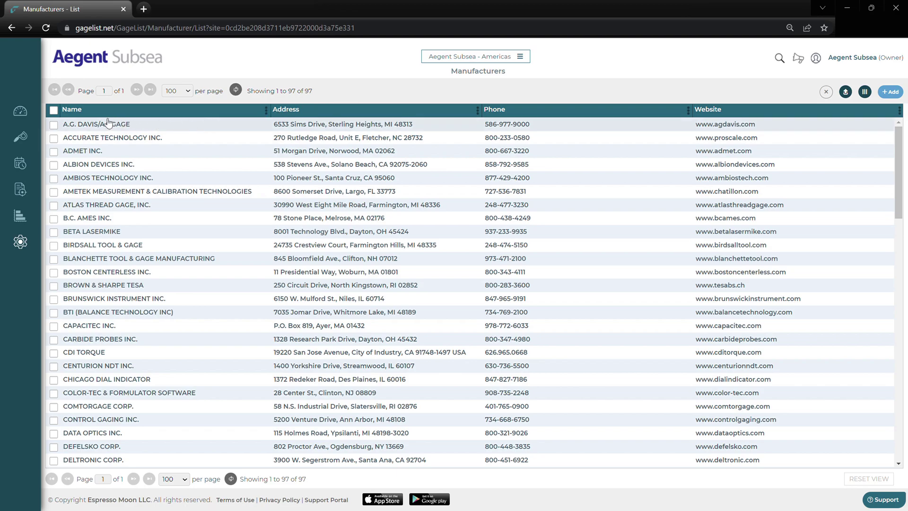
click(54, 125)
click(55, 138)
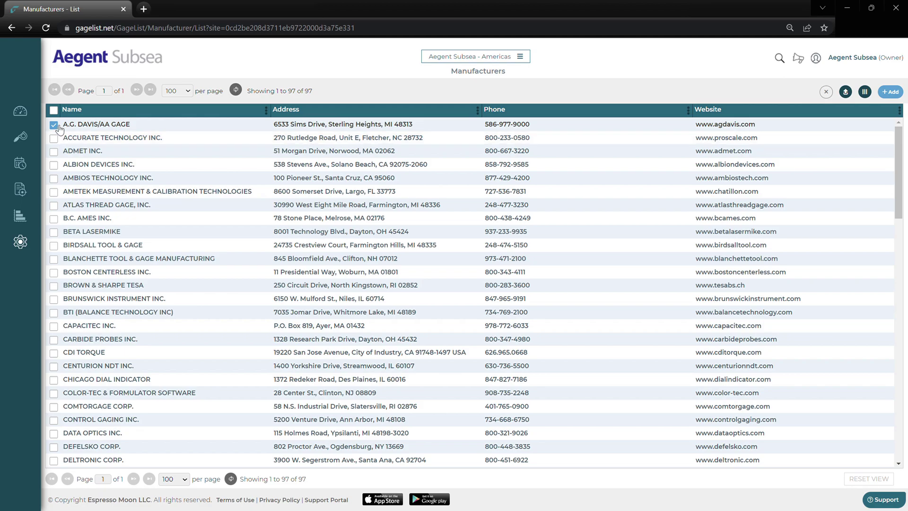
click(54, 125)
click(891, 91)
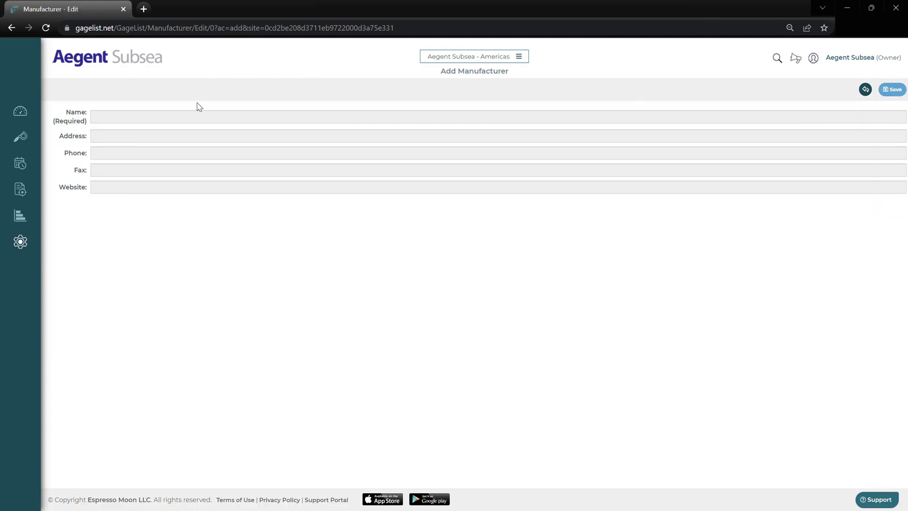
click(26, 246)
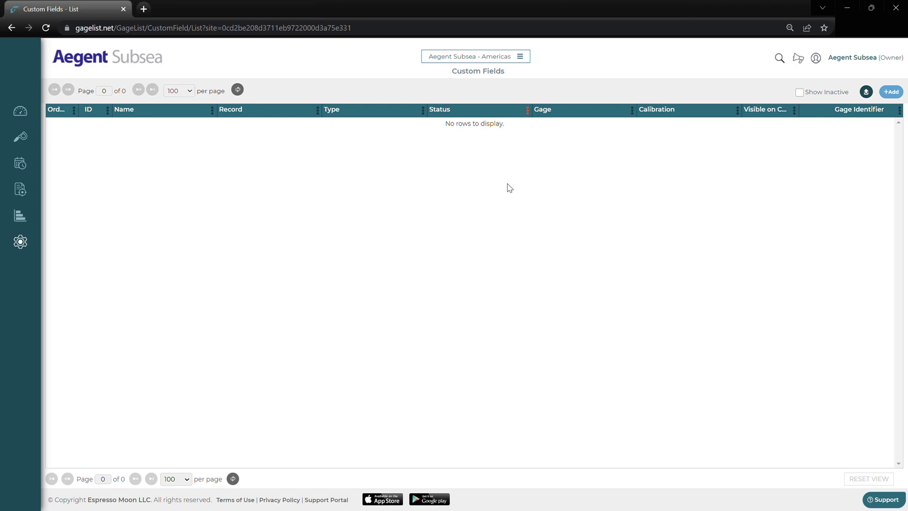
Step: Add a custom field for Both records with Gage and Calibration access Inactive, typed Checkbox
click(892, 93)
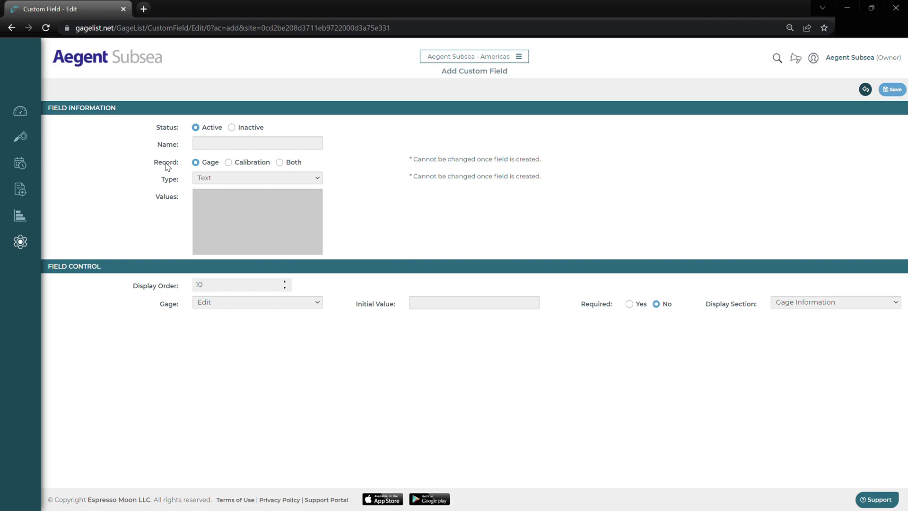
click(236, 163)
click(280, 163)
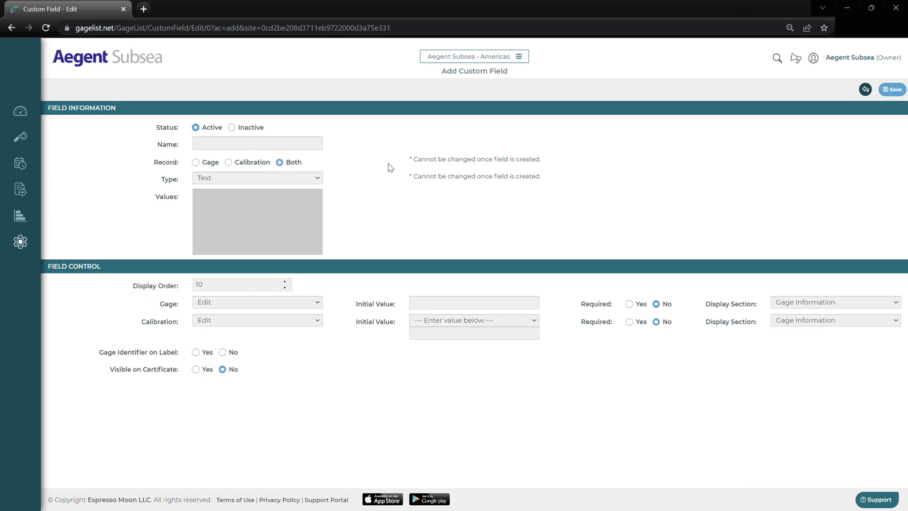
click(318, 303)
click(316, 321)
click(271, 350)
click(311, 184)
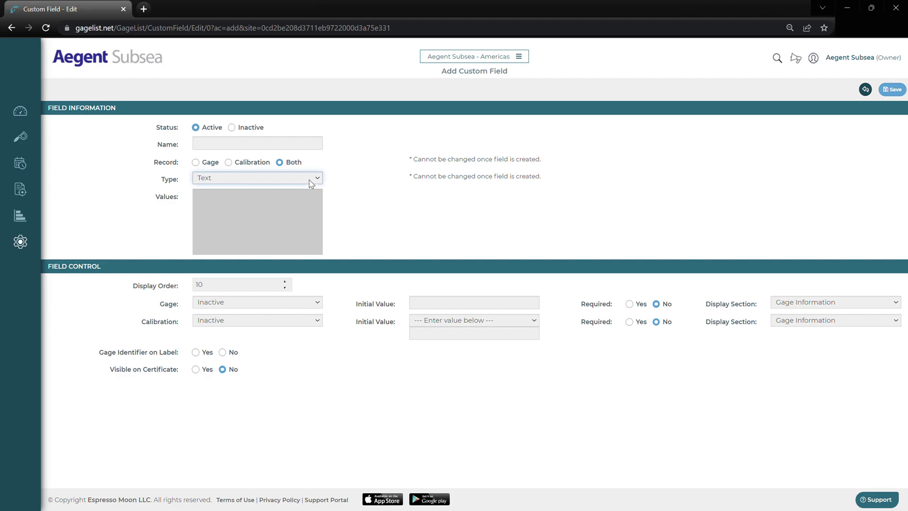
click(236, 224)
Step: Enter the checkbox values Option 1 and Option 2
click(241, 216)
text(Op)
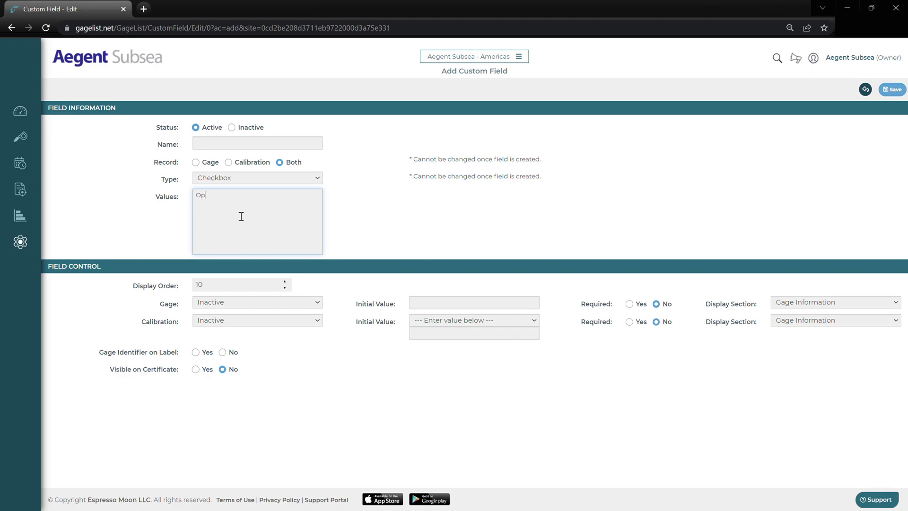
text(tion 1)
key(Return)
text(Option 2)
Step: Cycle the field type through Drop-down, Radio and URL, settling on Counter, records still Both
click(267, 184)
click(248, 237)
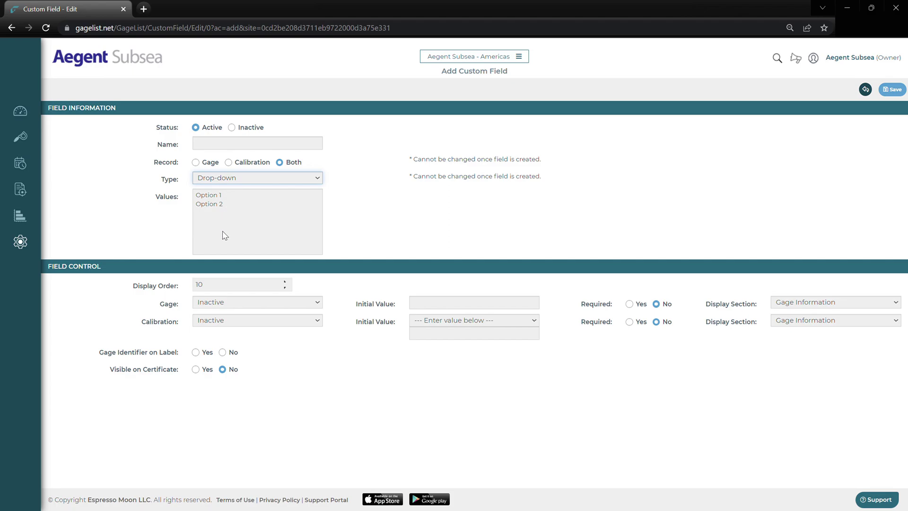
key(Down)
click(236, 163)
click(283, 163)
key(Down)
key(Down)
key(Down)
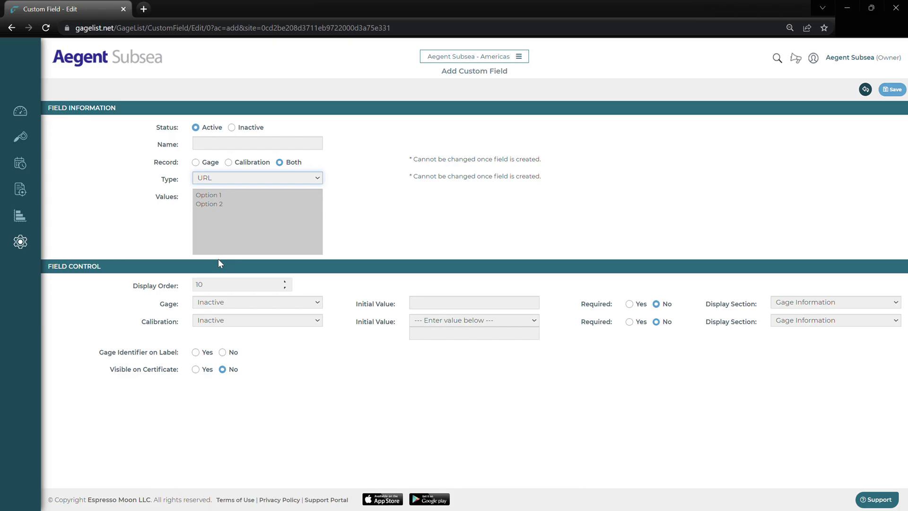
key(Down)
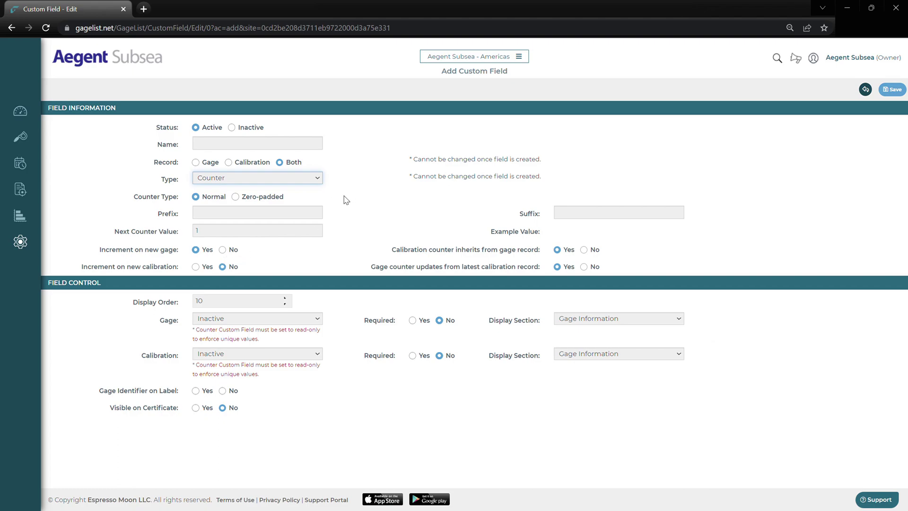
Step: Set the counter prefix to TX
click(199, 253)
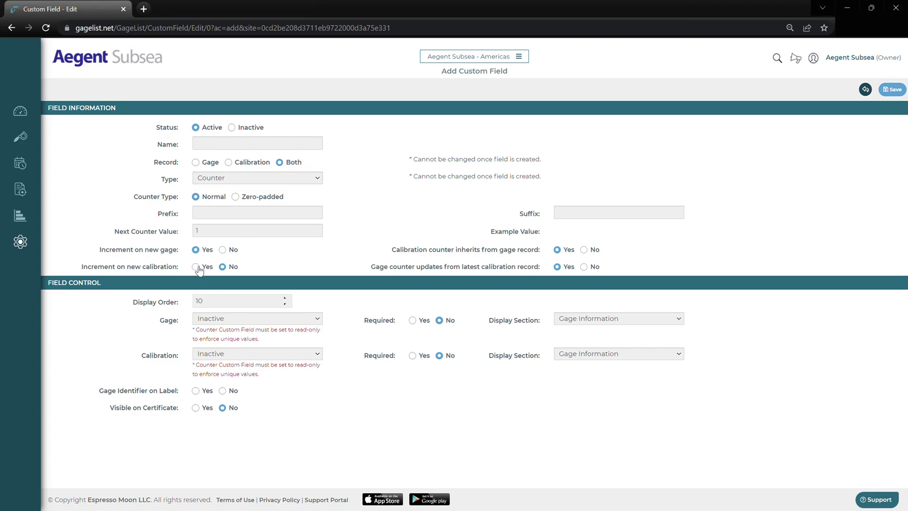
click(242, 217)
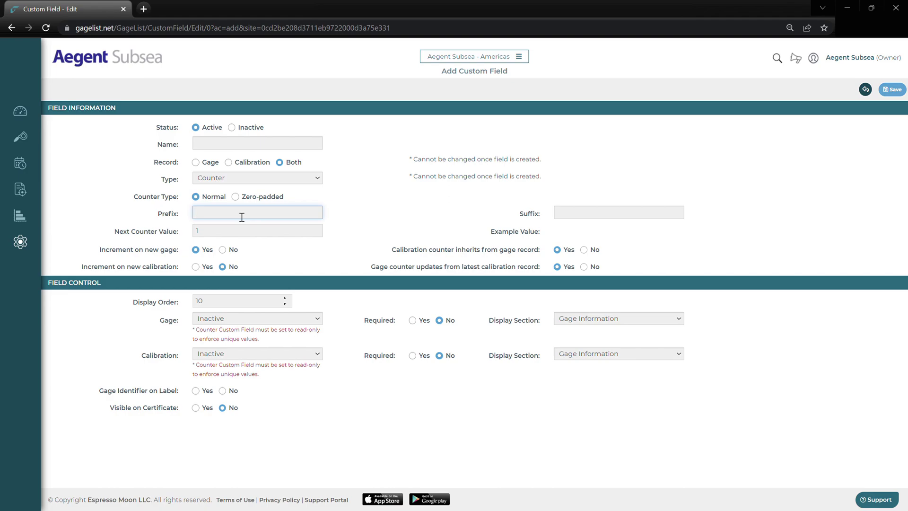
text(TX)
click(346, 218)
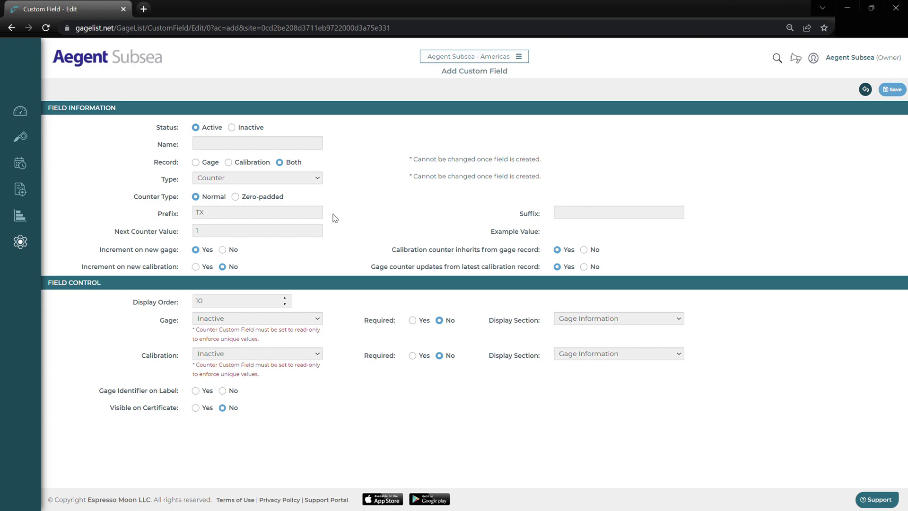
Step: Review the Gage access and Display Section choices and make the field visible on certificates
click(305, 324)
click(343, 305)
click(577, 322)
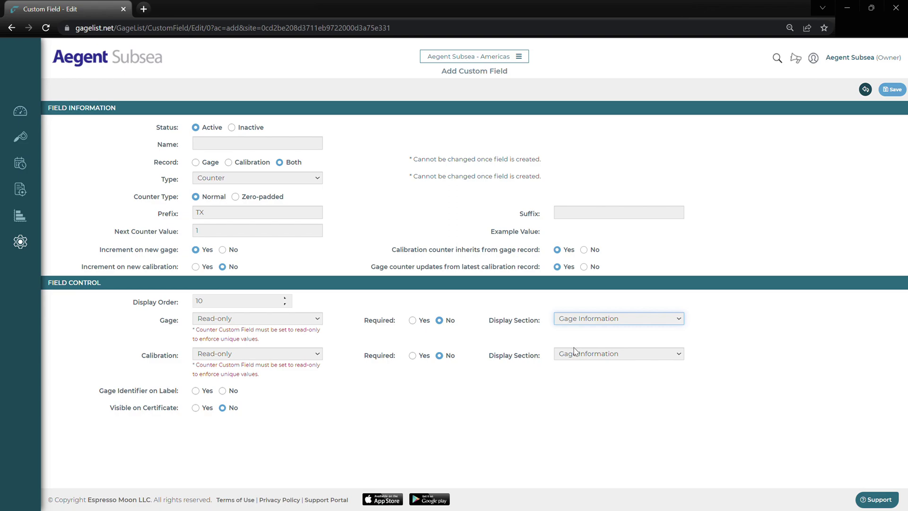
click(537, 317)
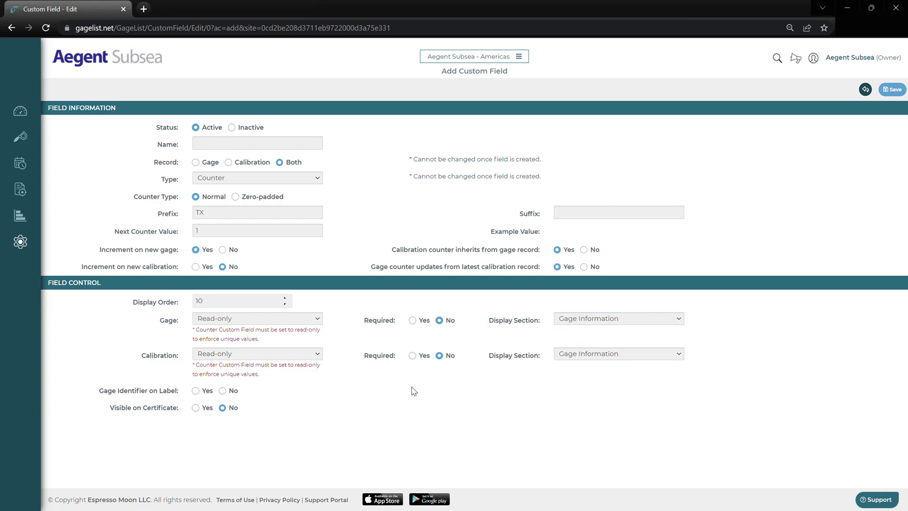
click(207, 409)
Step: Show the gage identifier on labels, then move on to General Settings
click(203, 394)
click(20, 242)
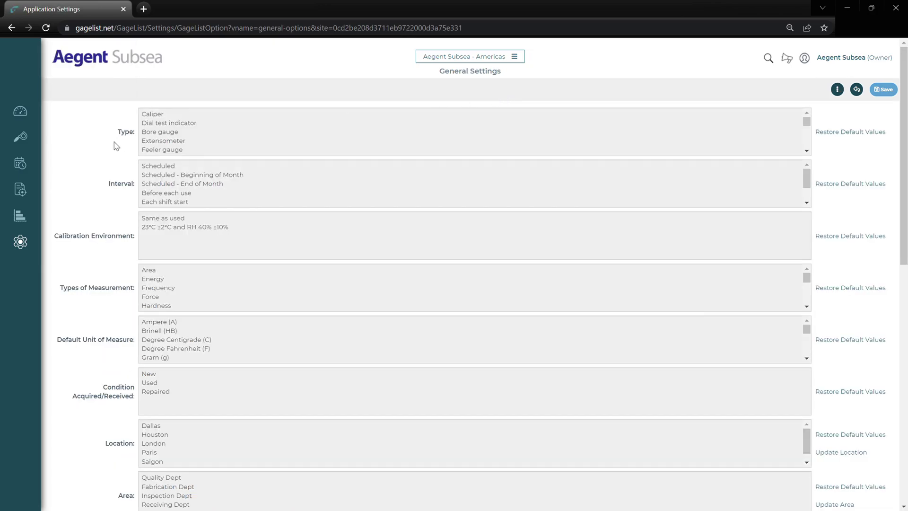
scroll(199, 140, down, 3)
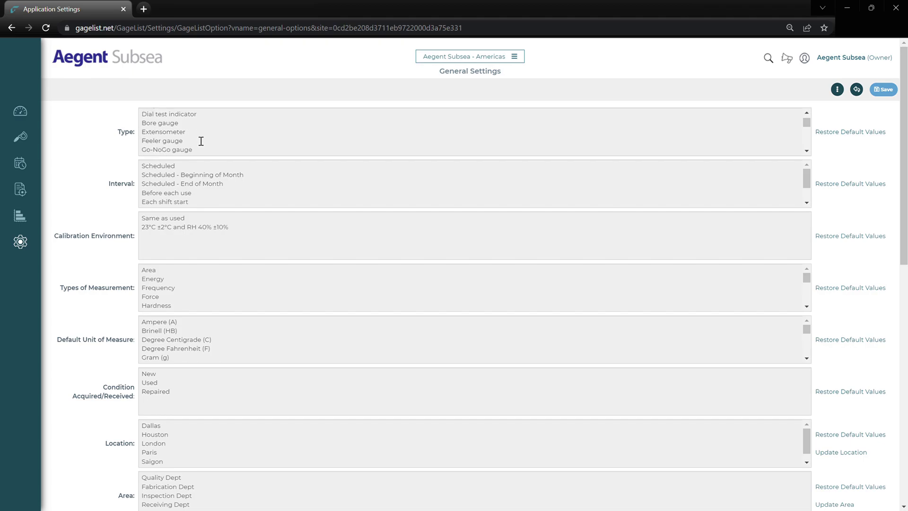
scroll(210, 142, down, 1)
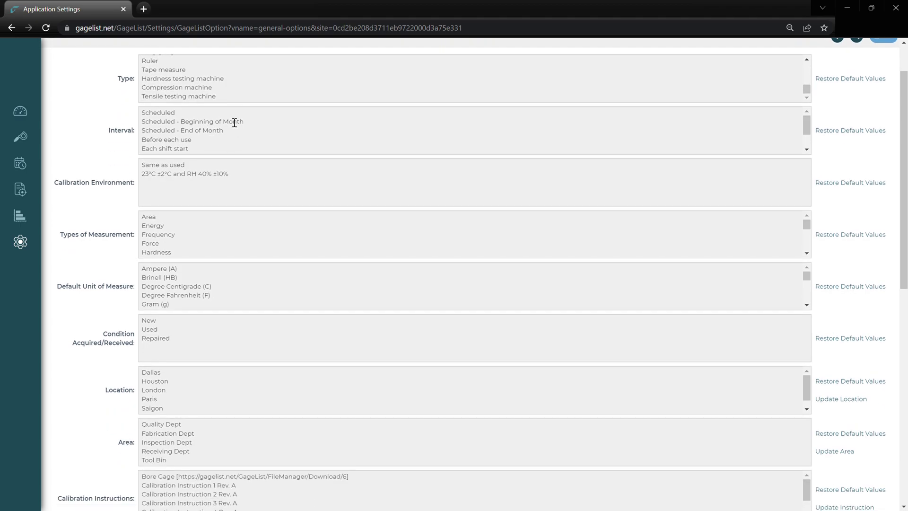
Step: Inspect the end of the gage Type list after Tensile testing machine, leaving it unchanged
drag(234, 102, 132, 50)
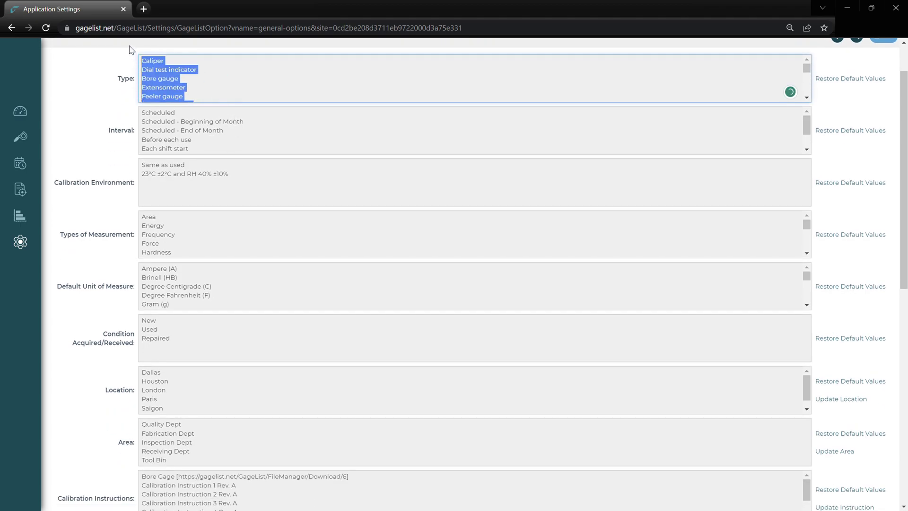
click(212, 93)
key(ctrl+End)
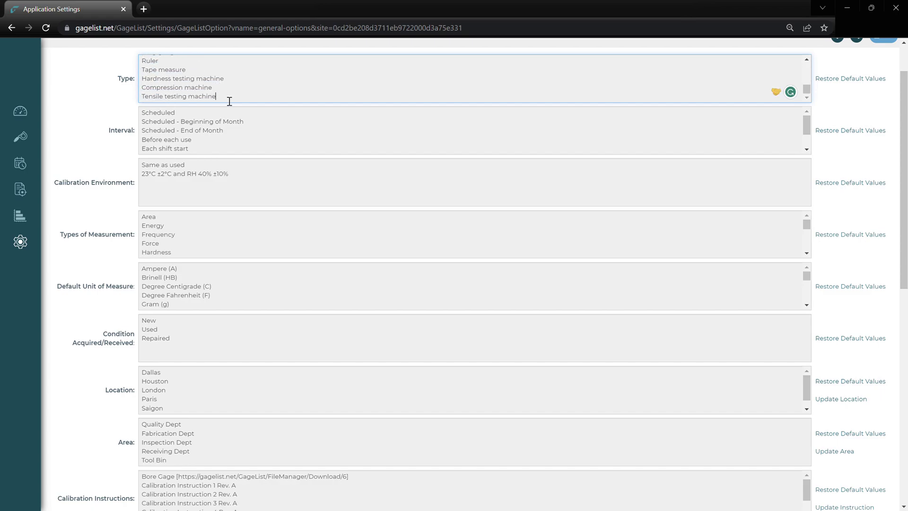
key(Return)
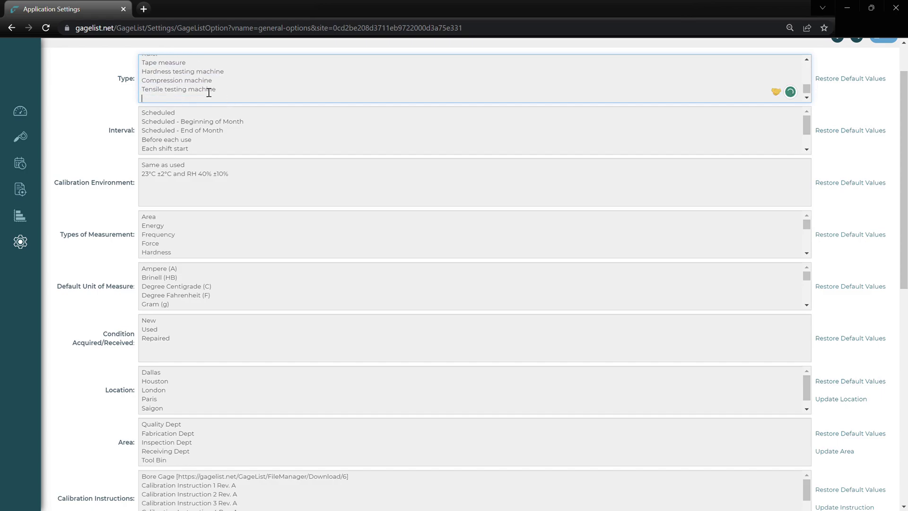
key(BackSpace)
click(74, 116)
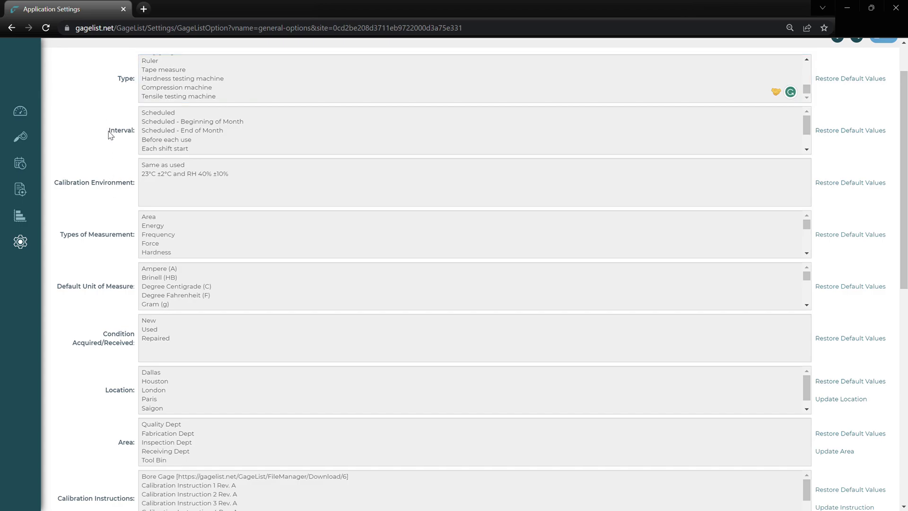
Step: Prepare a location update from Houston to Cypress, then close it without applying
scroll(109, 247, down, 5)
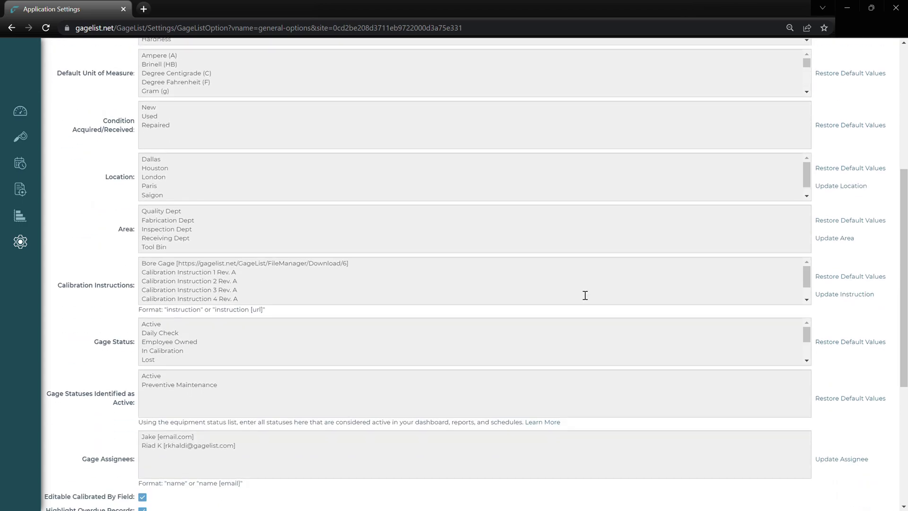
scroll(844, 284, down, 1)
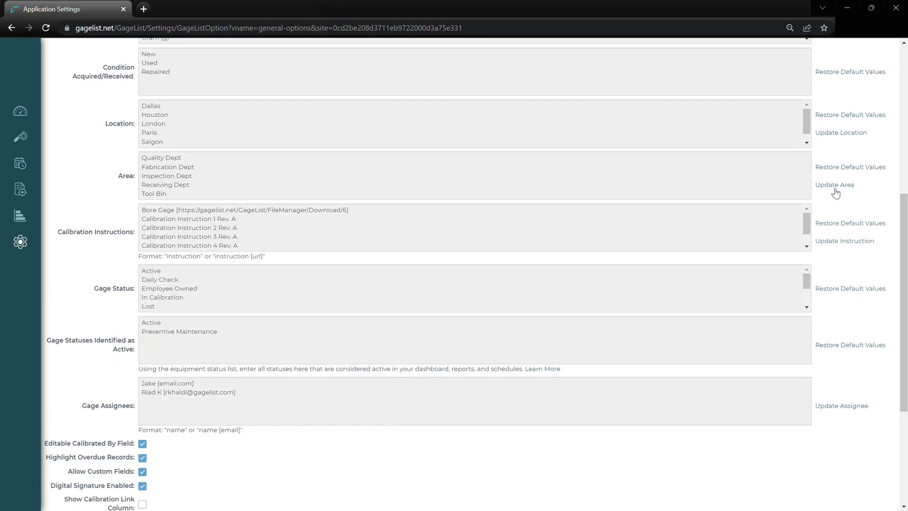
click(836, 135)
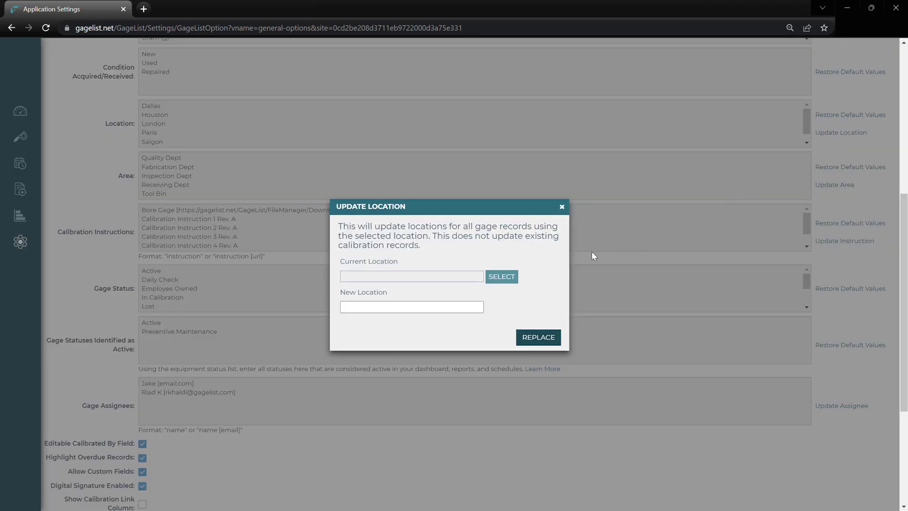
click(502, 277)
click(377, 262)
drag(438, 307, 317, 308)
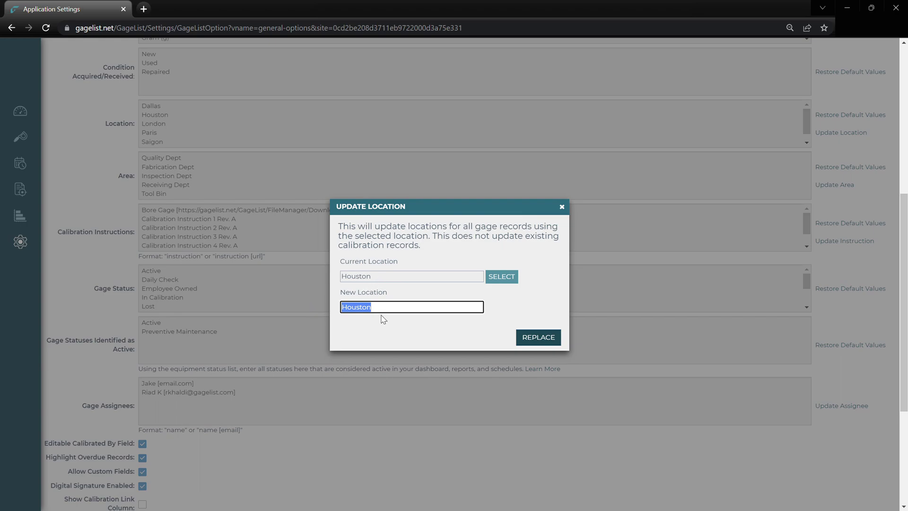
text(Cypress)
click(562, 207)
Step: Load a current assignee into Update Assignee, inspect the name fields, and close without replacing
scroll(517, 238, down, 2)
scroll(517, 238, down, 1)
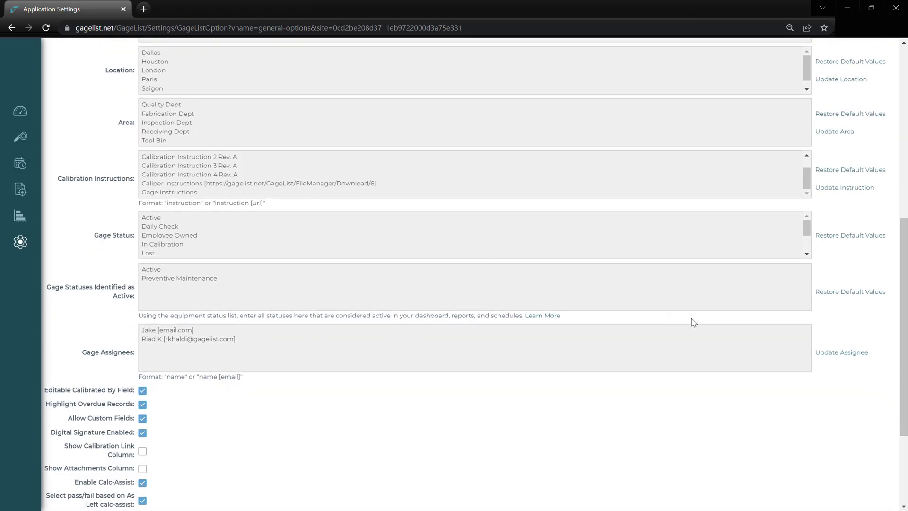
click(831, 357)
click(500, 279)
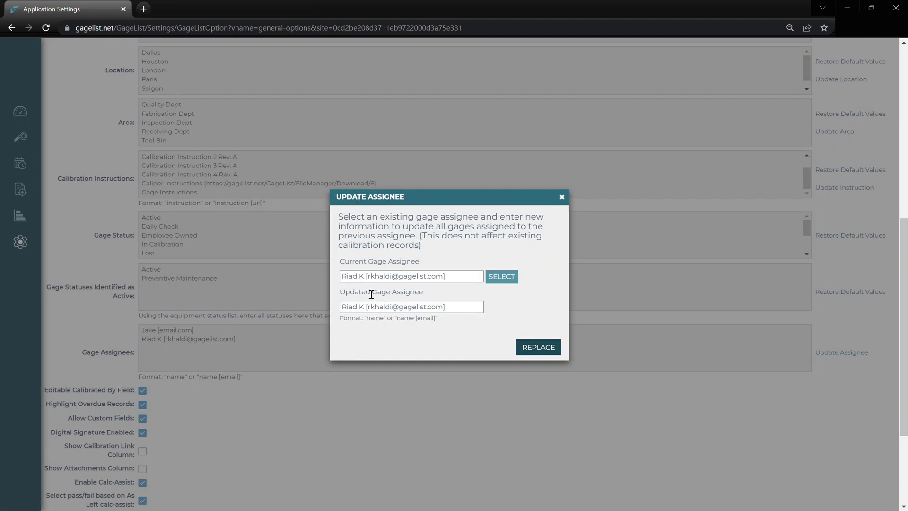
drag(365, 307, 341, 307)
click(383, 311)
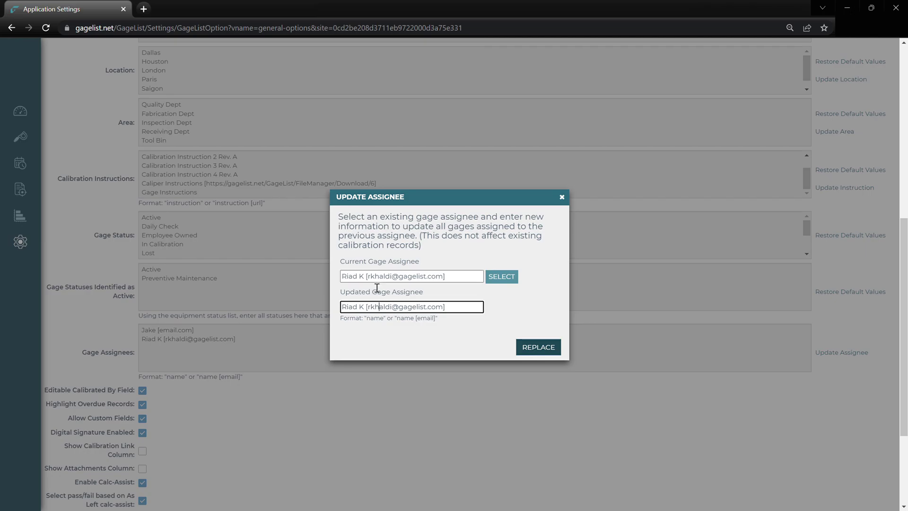
click(565, 200)
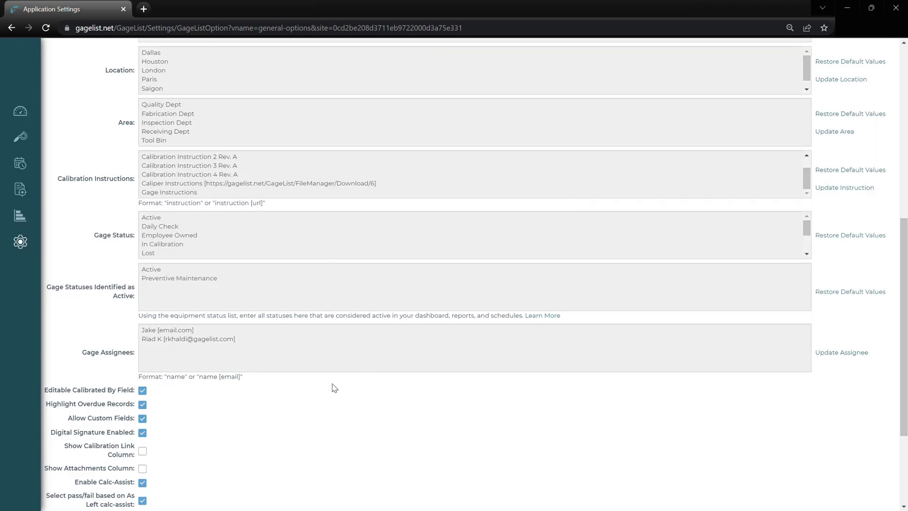
scroll(292, 411, down, 3)
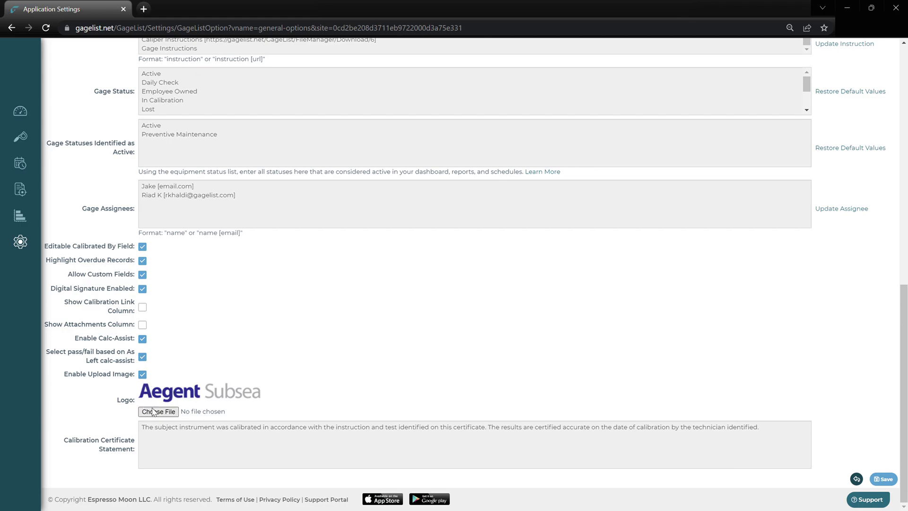
scroll(168, 411, up, 15)
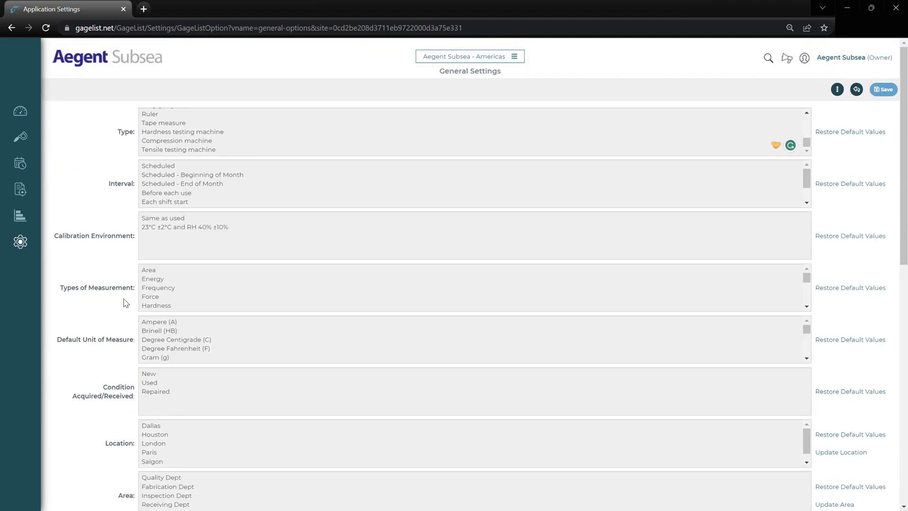
scroll(134, 256, down, 15)
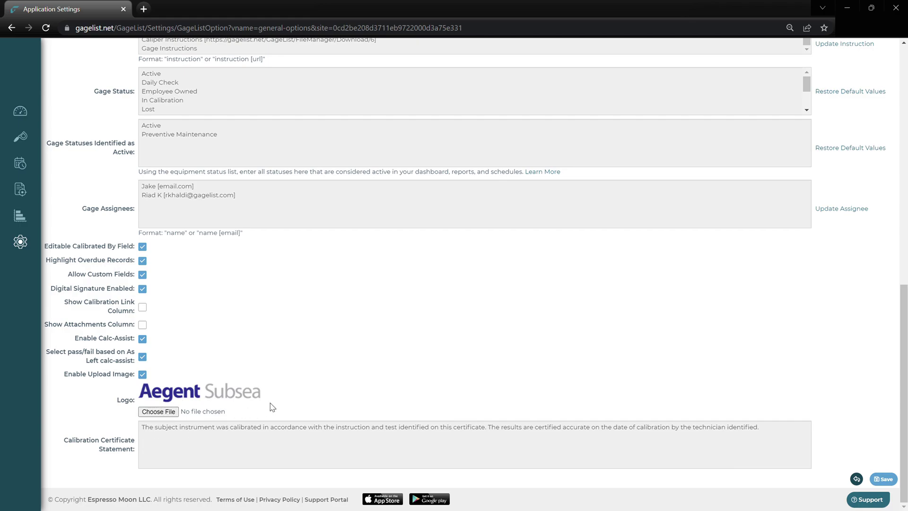
Step: Switch notifications from weekly days to Monthly on days 1 and 15
mouse_move(29, 246)
click(95, 127)
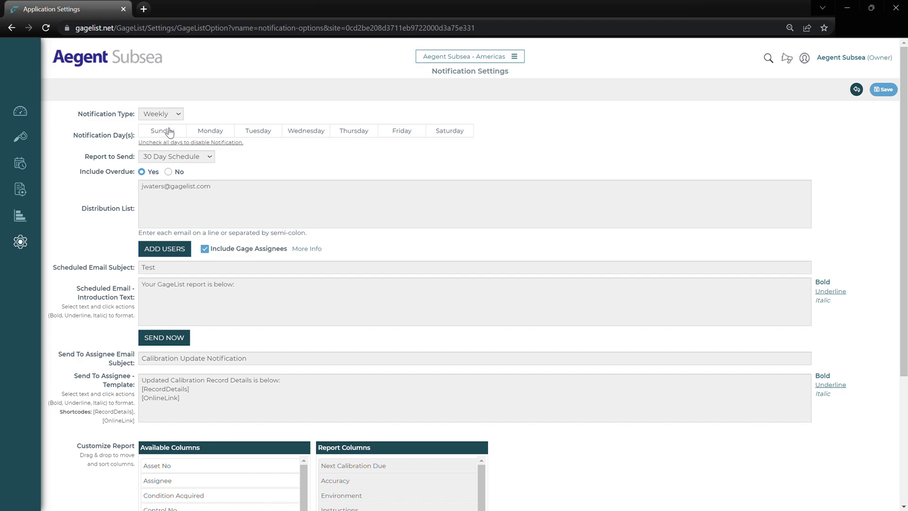
click(169, 135)
click(249, 135)
click(213, 135)
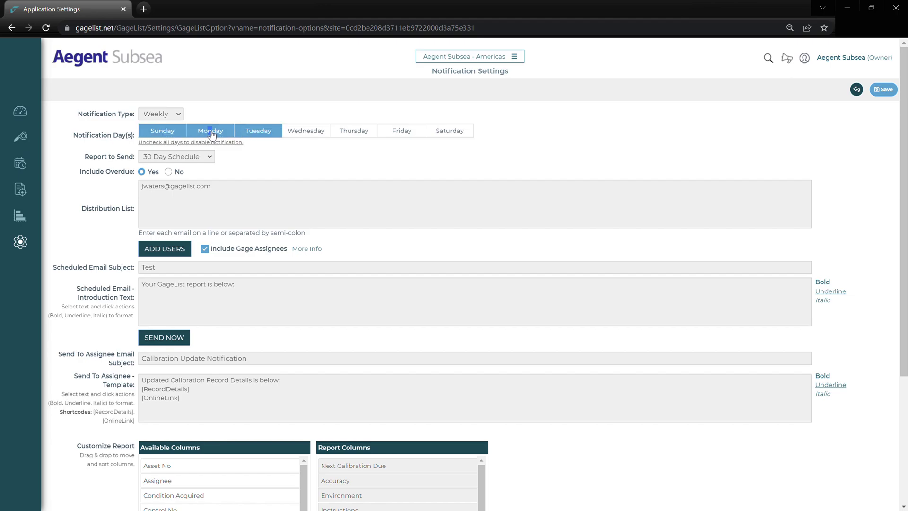
click(175, 117)
click(175, 138)
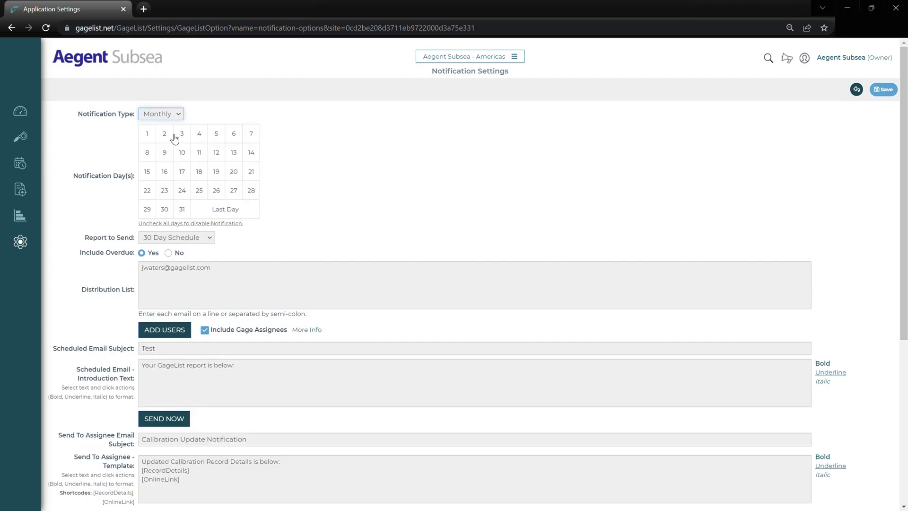
click(148, 134)
click(151, 167)
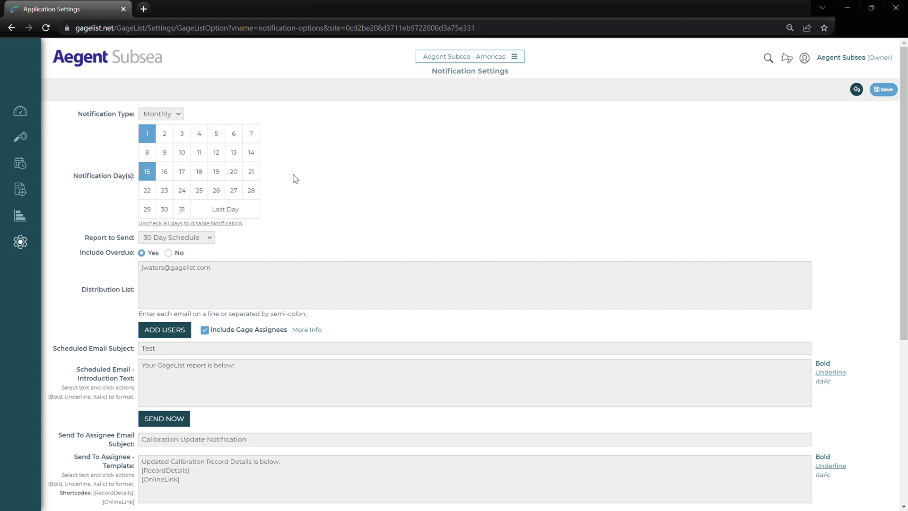
Step: Try the 7 and 180 Day Schedule reports, ending on 30 Day Schedule
scroll(293, 175, down, 1)
click(200, 185)
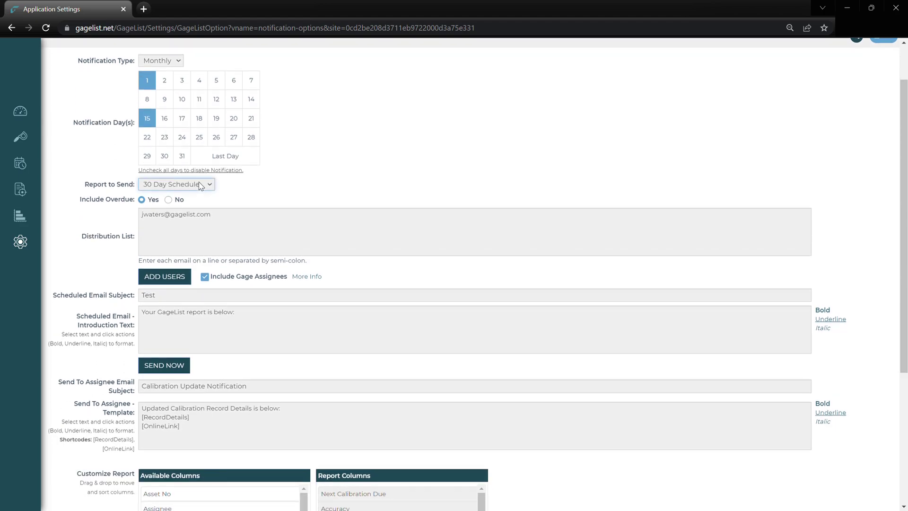
click(196, 196)
click(206, 186)
click(185, 239)
click(203, 188)
click(169, 215)
Step: Review the notification distribution list without changing it
scroll(131, 216, down, 1)
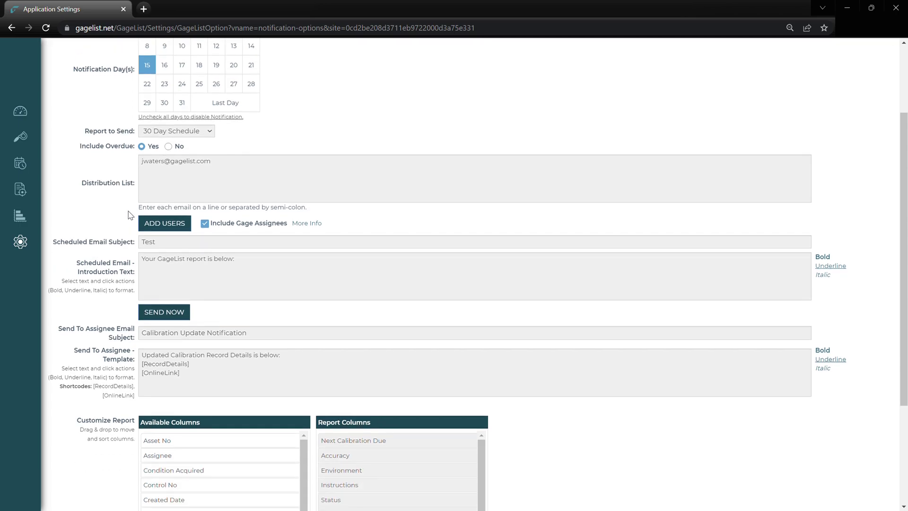
click(232, 170)
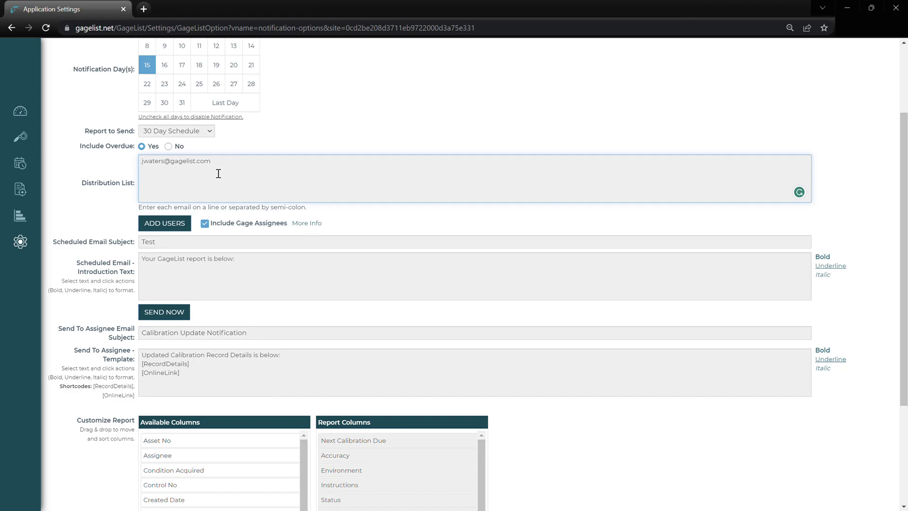
click(116, 210)
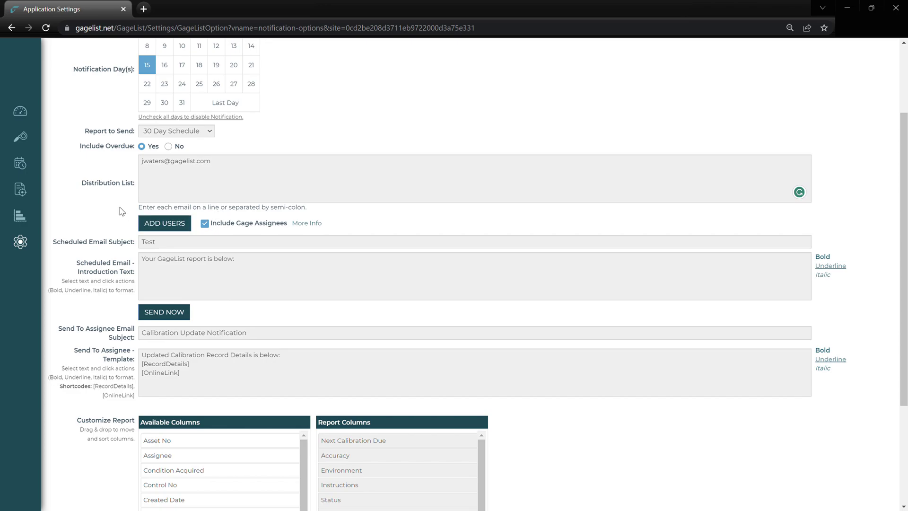
scroll(121, 211, down, 1)
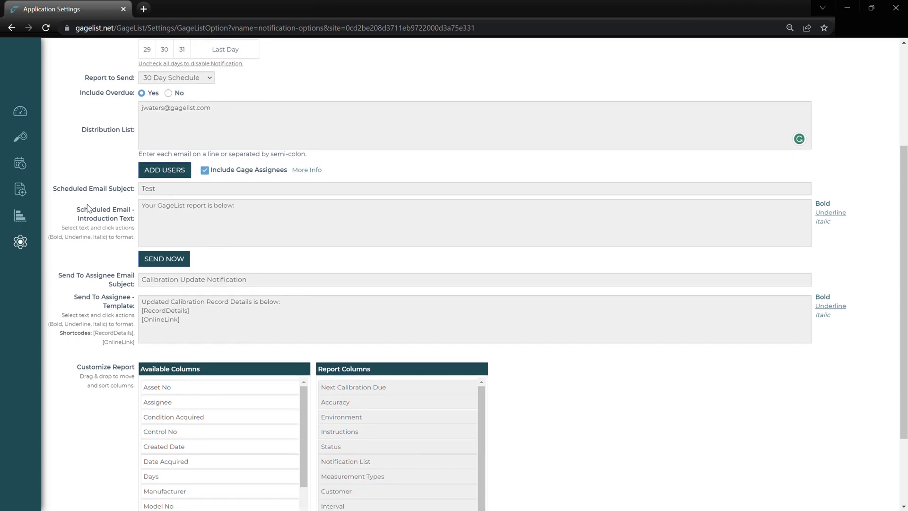
Step: Move Environment and Instructions to Available Columns, insert Created Date after Measurement Types, and save
scroll(107, 246, down, 2)
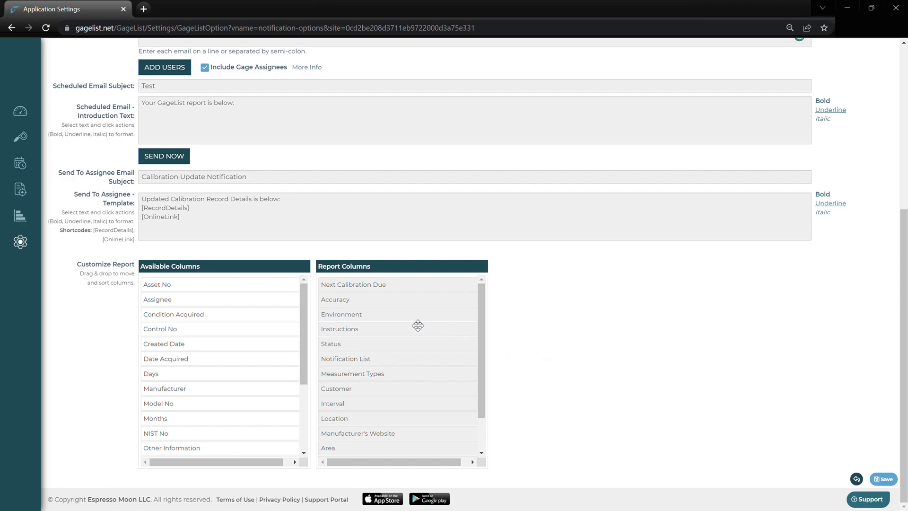
double_click(379, 320)
drag(360, 322, 167, 325)
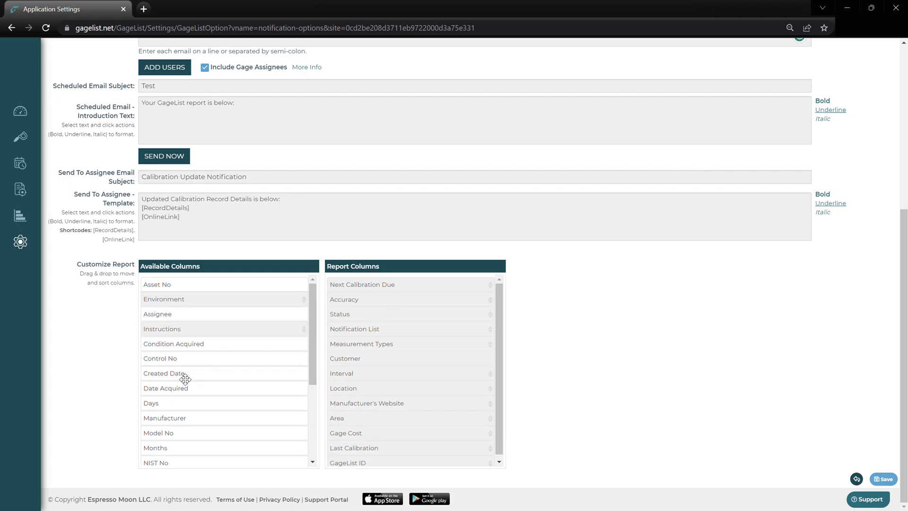
drag(185, 379, 381, 356)
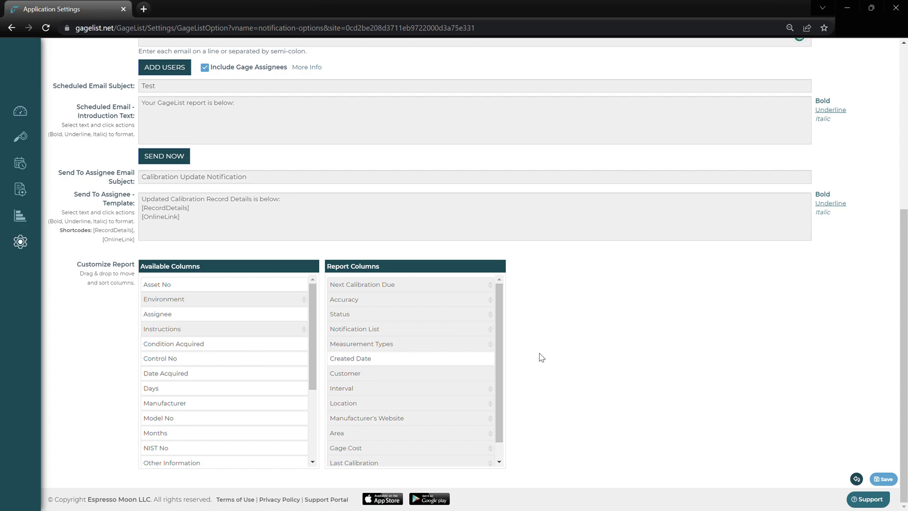
click(884, 479)
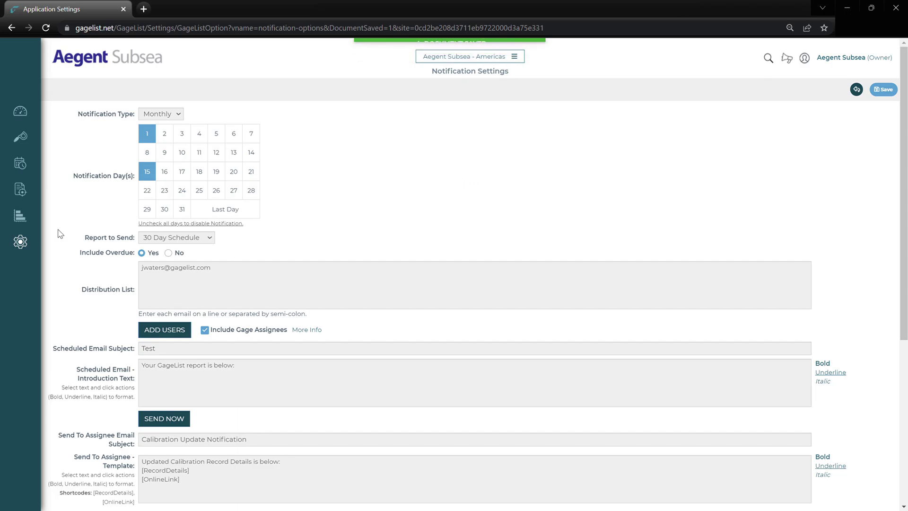
Step: Set the date display format to mm/dd/yyyy, leaving time zone and export format unchanged
mouse_move(21, 239)
click(82, 141)
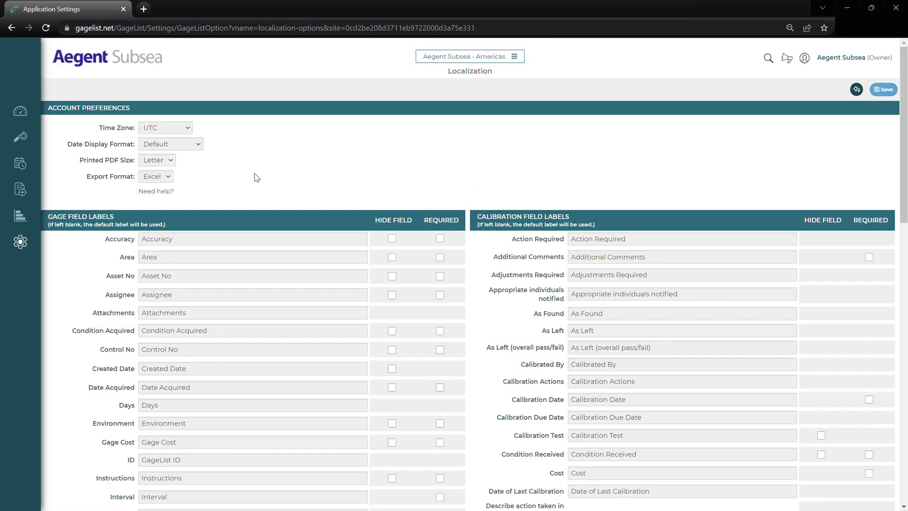
click(184, 128)
key(Tab)
key(Down)
key(Tab)
click(167, 179)
click(270, 168)
Step: Relabel the Accuracy field as Tolerance, trying Hide and Required before leaving it optional
scroll(295, 174, down, 1)
scroll(295, 173, down, 1)
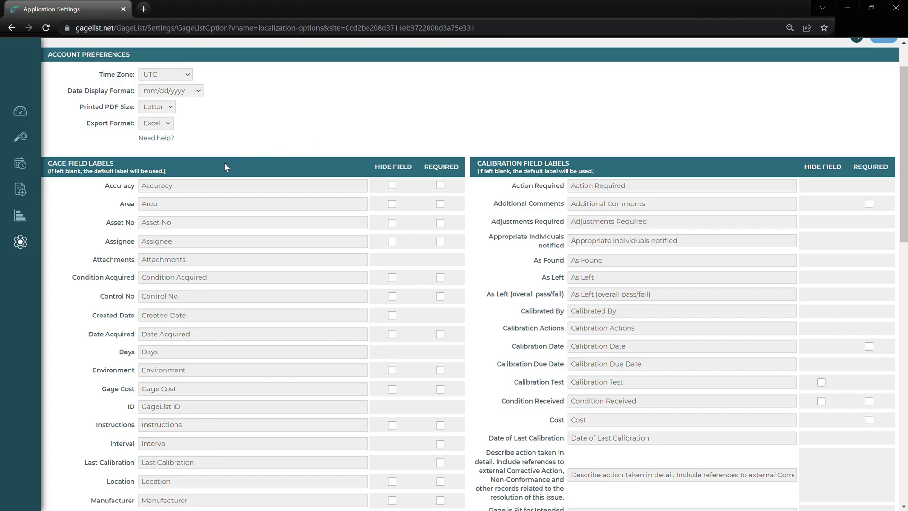
drag(223, 189, 104, 185)
text(Tolerance)
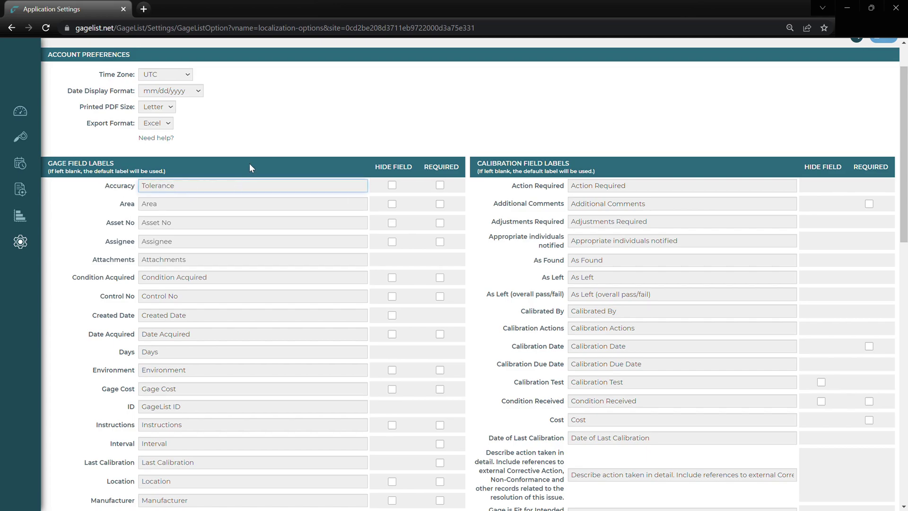
click(249, 163)
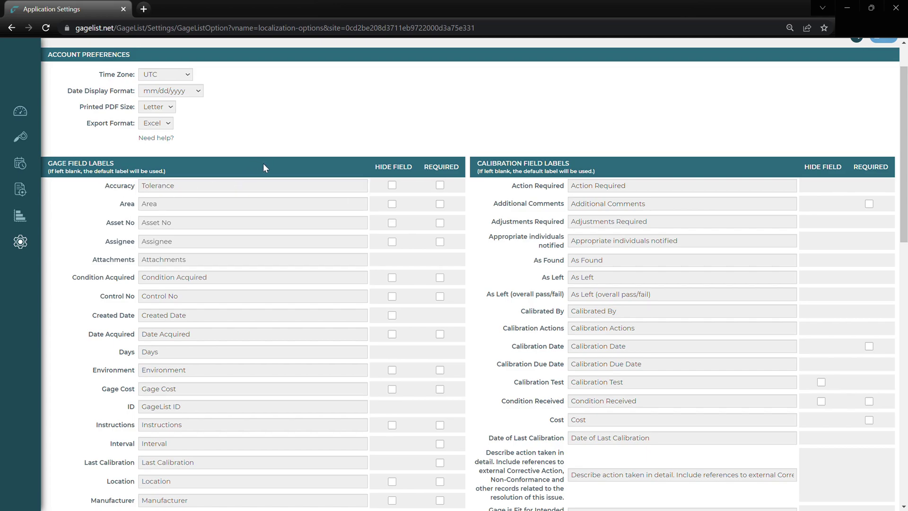
click(392, 186)
click(441, 186)
click(440, 186)
scroll(497, 248, down, 13)
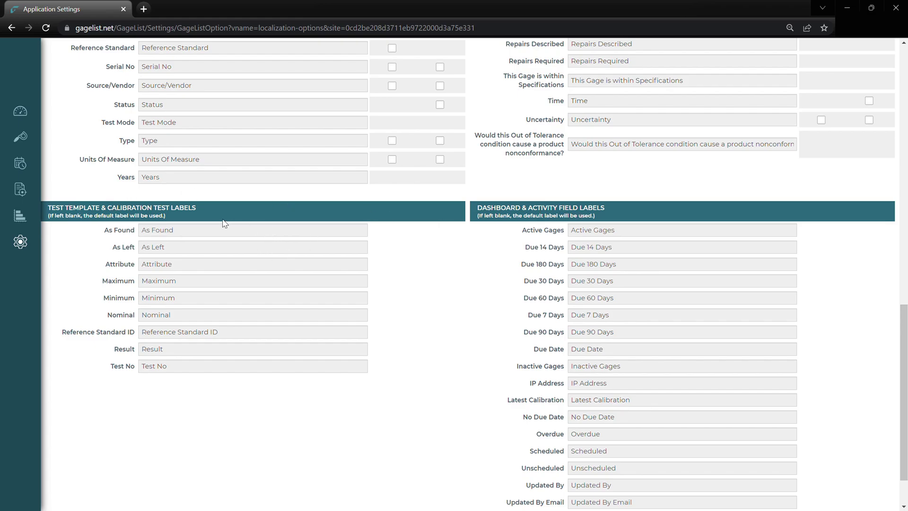
Step: Bring up the Digital Signatures settings page, with its unsign, PIN and banner options, from the Settings flyout
mouse_move(20, 242)
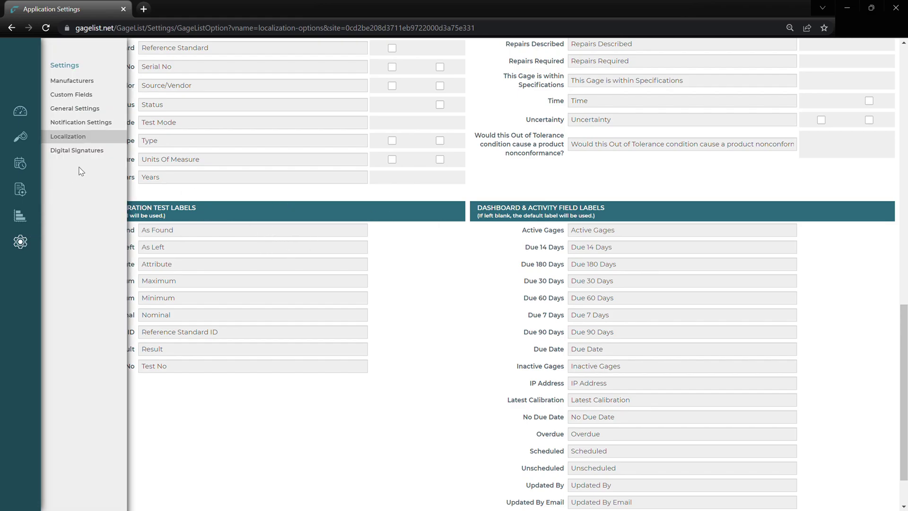